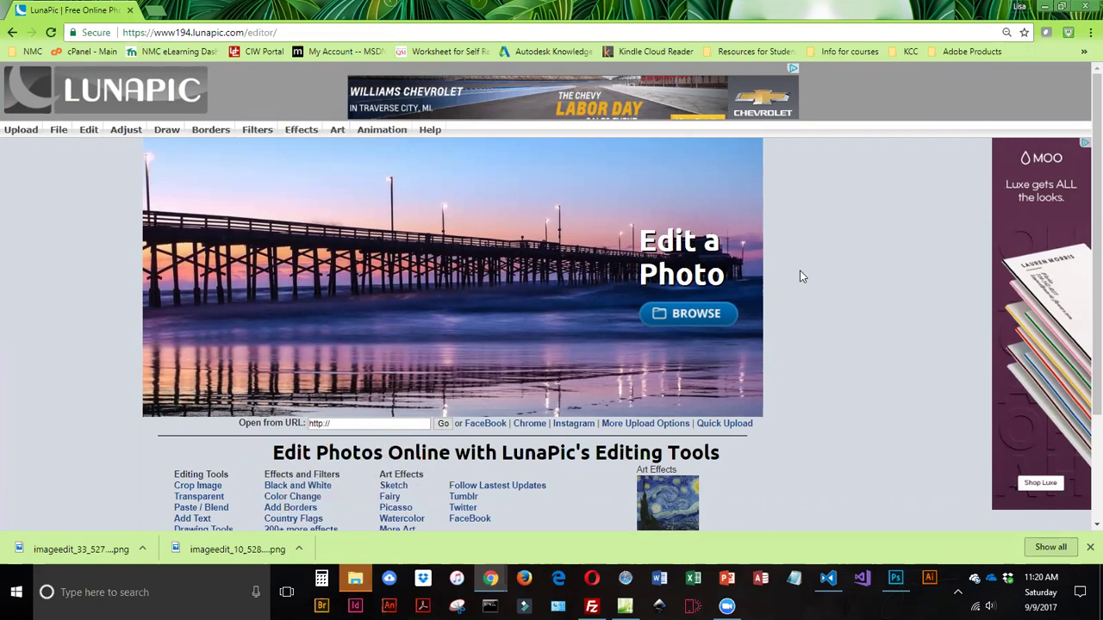
Load a LunaPic sample image into the editor
mouse_move(166, 129)
mouse_move(51, 132)
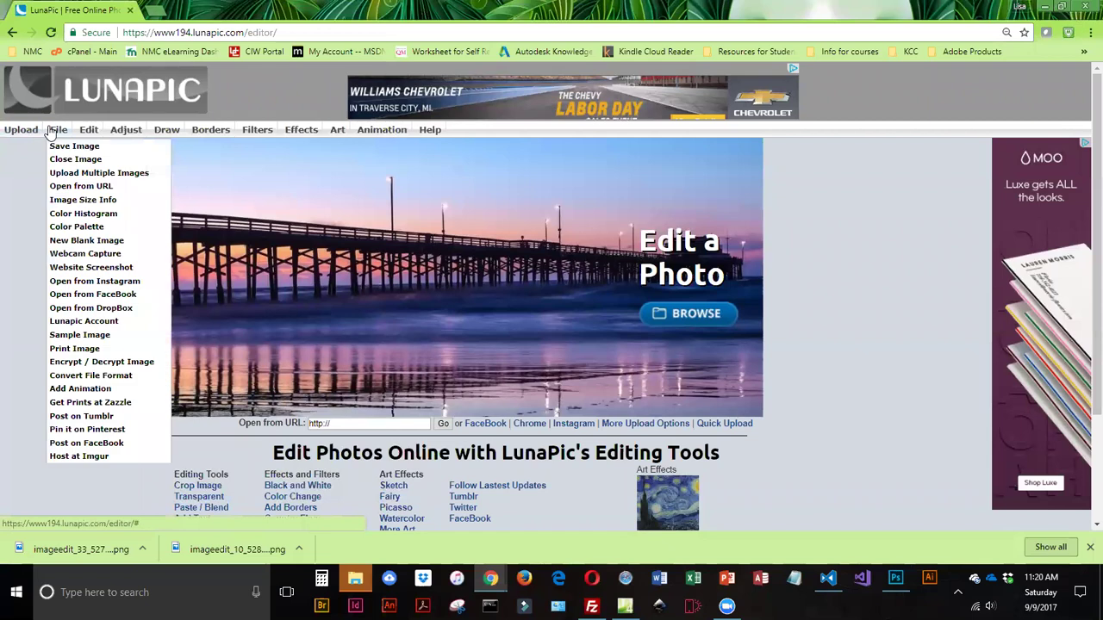
left_click(99, 335)
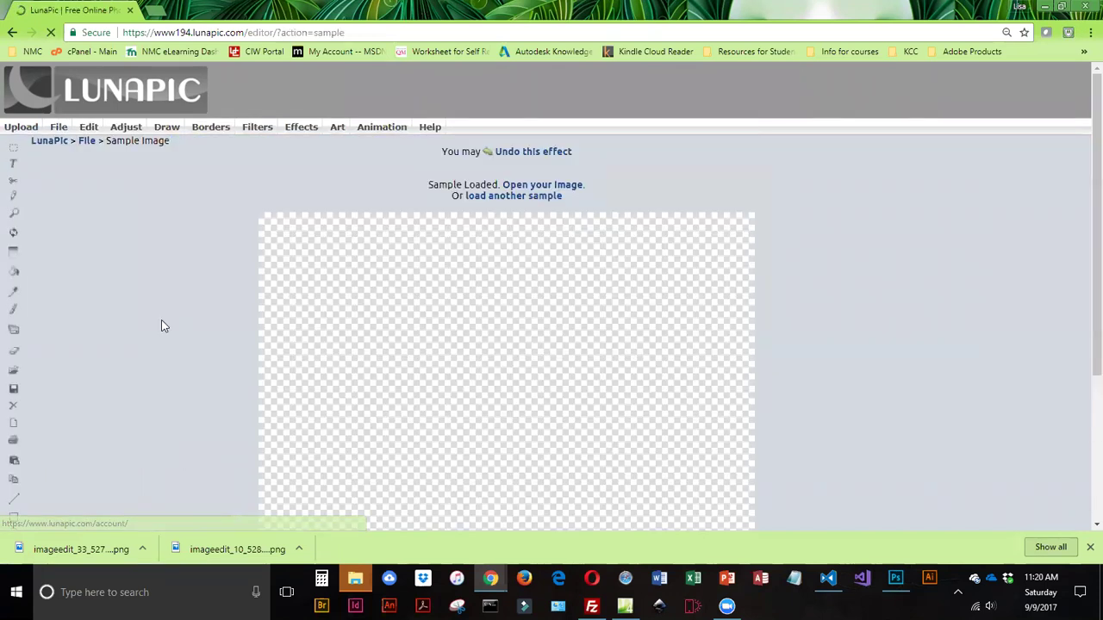
scroll(161, 326, "down", 1)
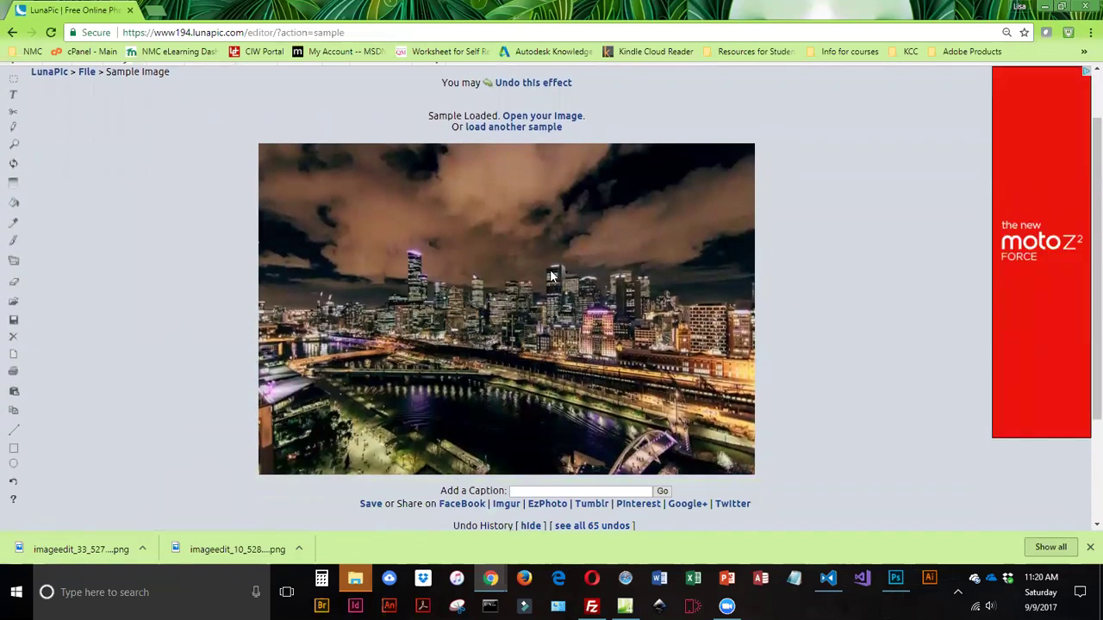
Cycle through sample images until the green waterfall landscape photo appears
left_click(528, 129)
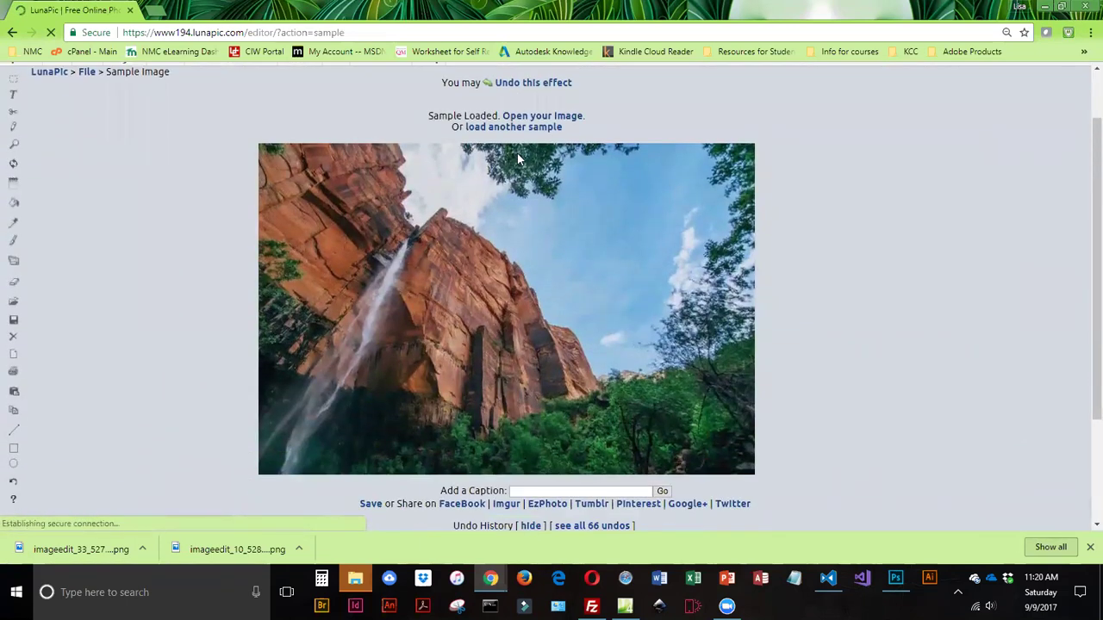
left_click(528, 128)
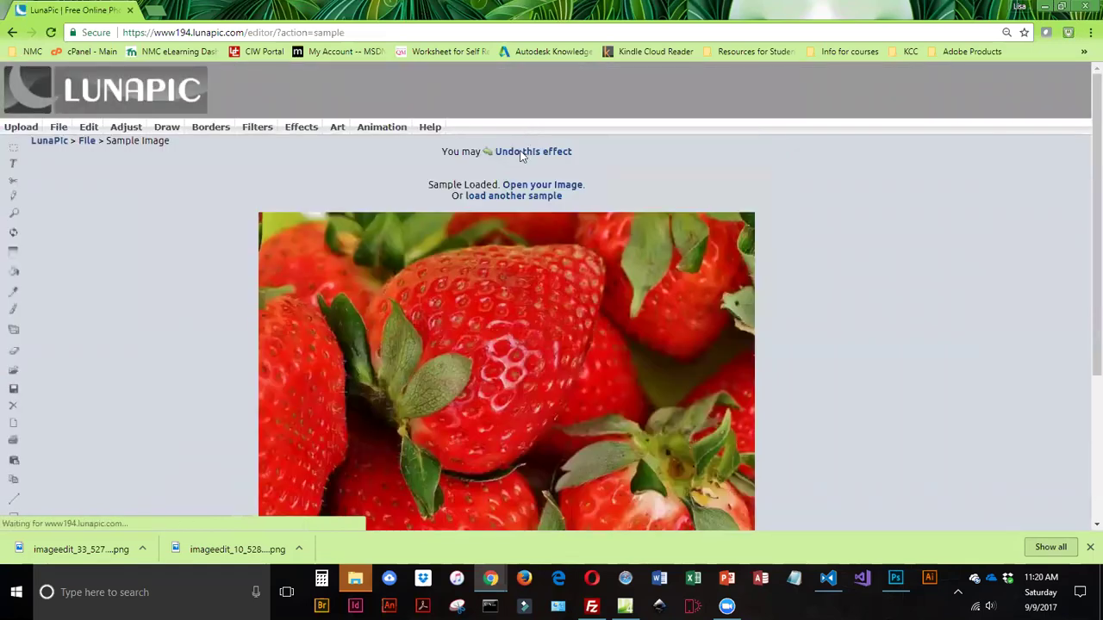
left_click(528, 128)
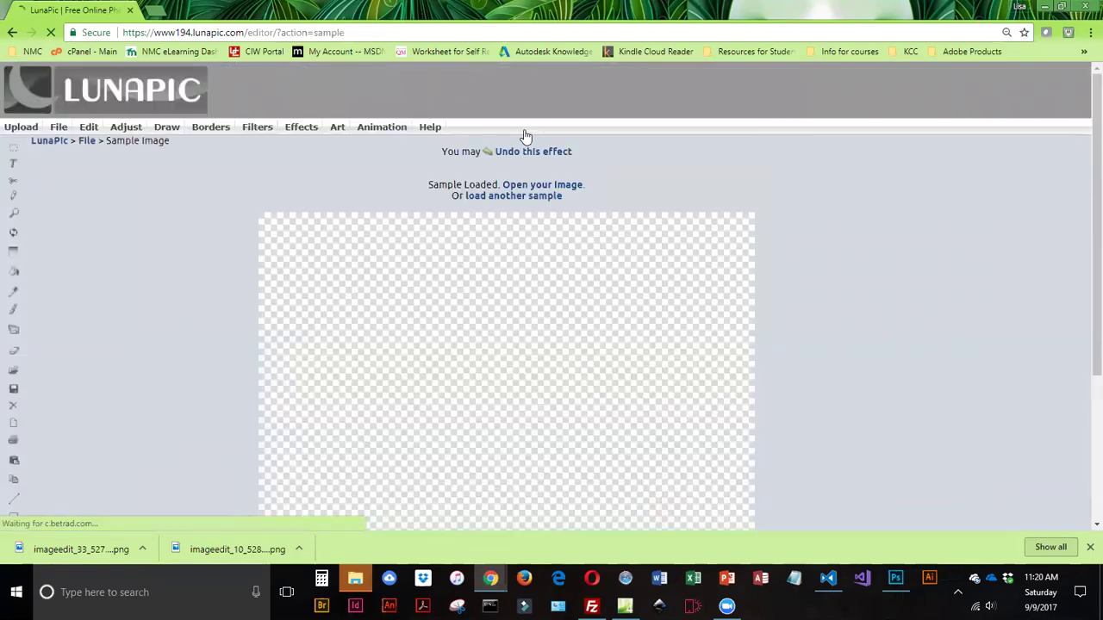
left_click(526, 129)
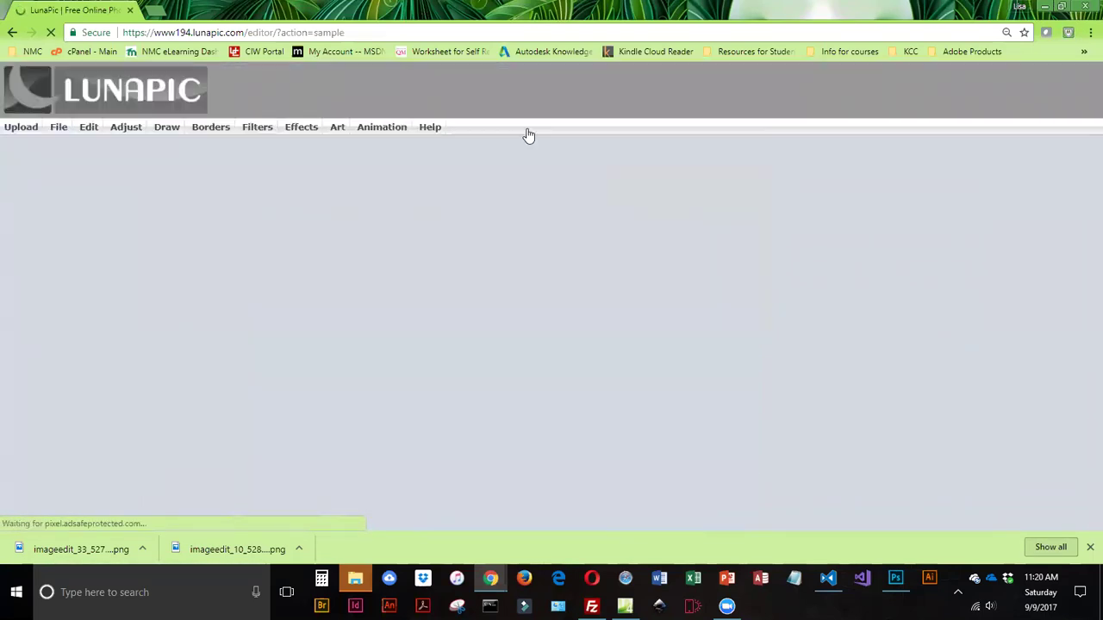
left_click(531, 197)
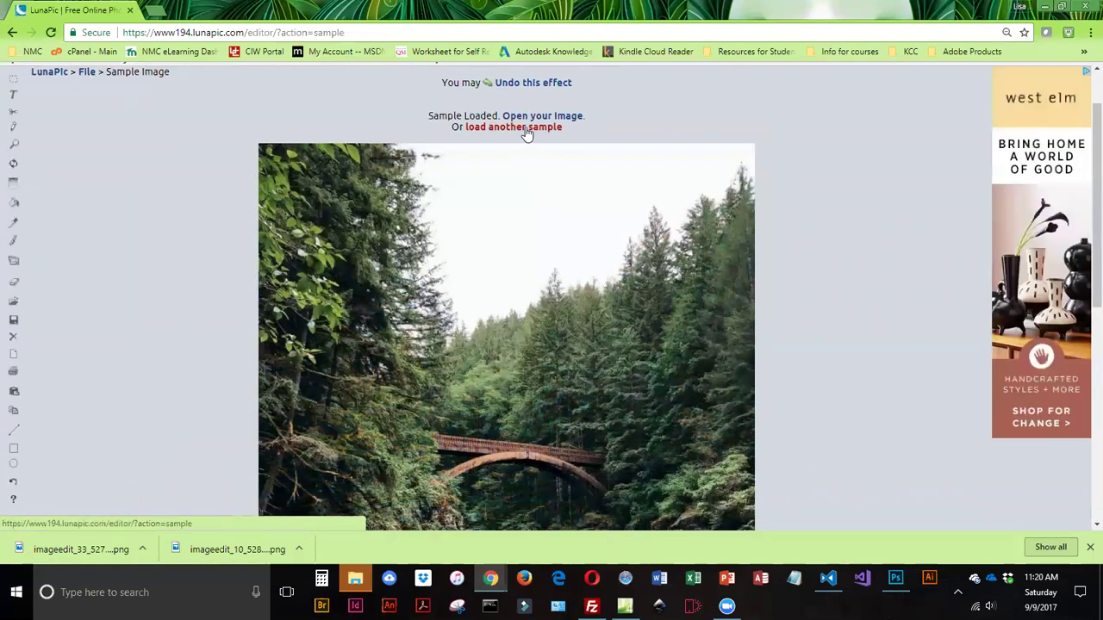
left_click(525, 129)
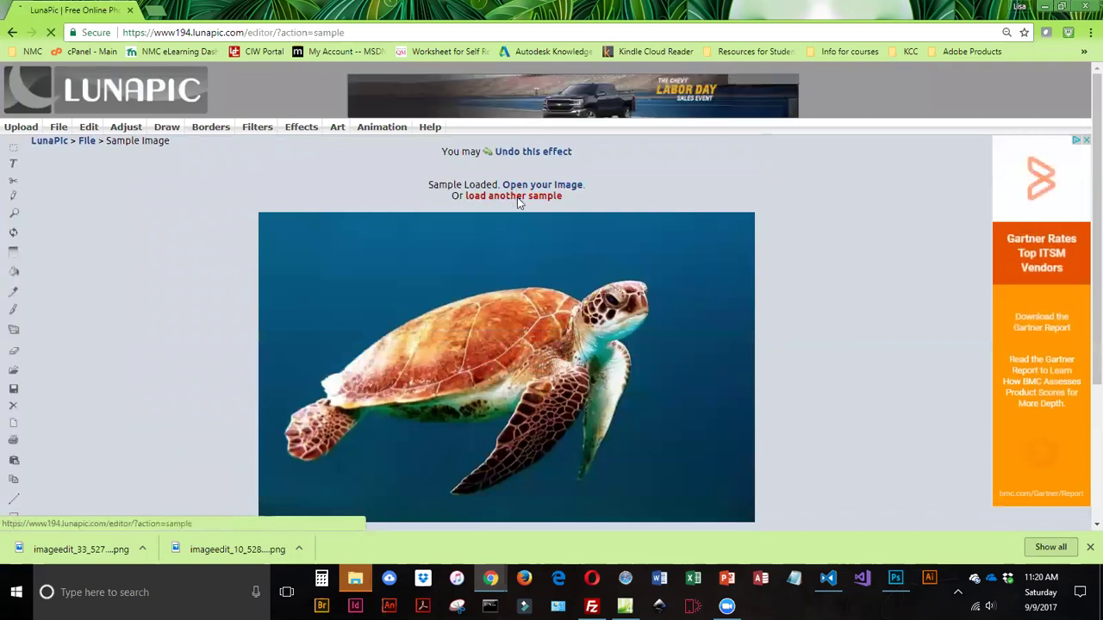
left_click(517, 197)
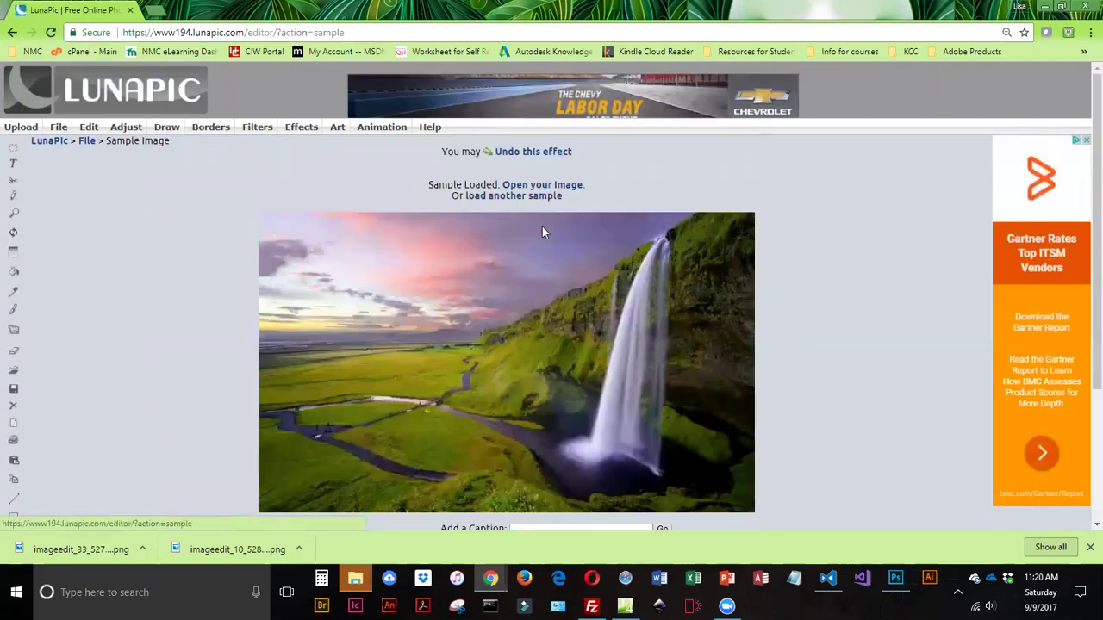
scroll(657, 319, "down", 1)
scroll(611, 282, "up", 1)
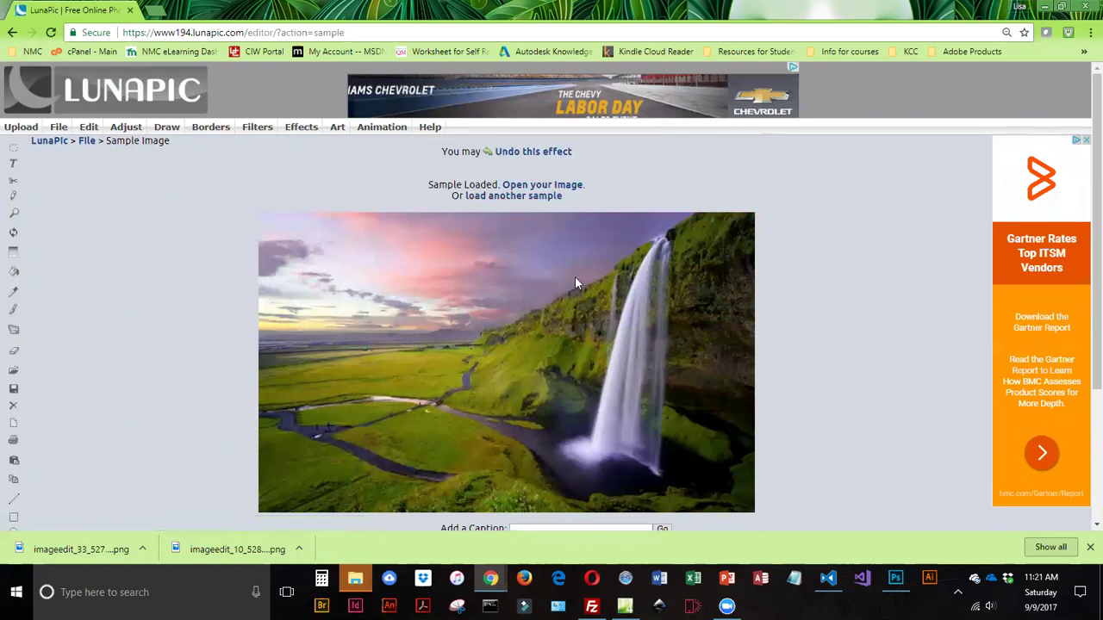
scroll(479, 327, "down", 1)
scroll(476, 321, "up", 1)
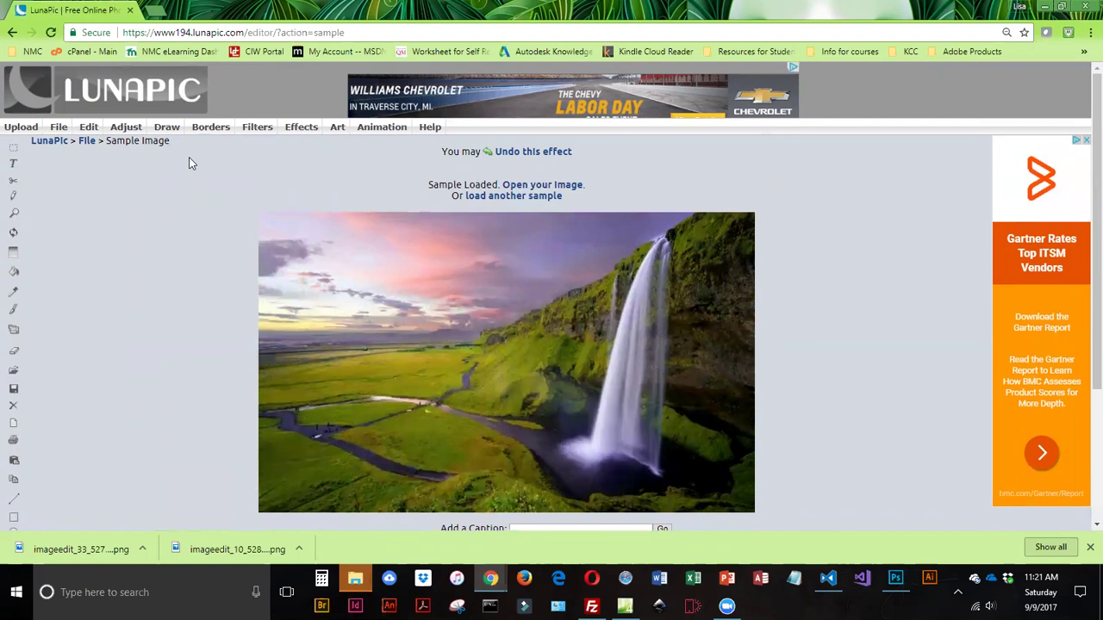
Show Image Size Info and highlight 800x484, 71035 bytes and the 78 JPG quality
left_click(60, 128)
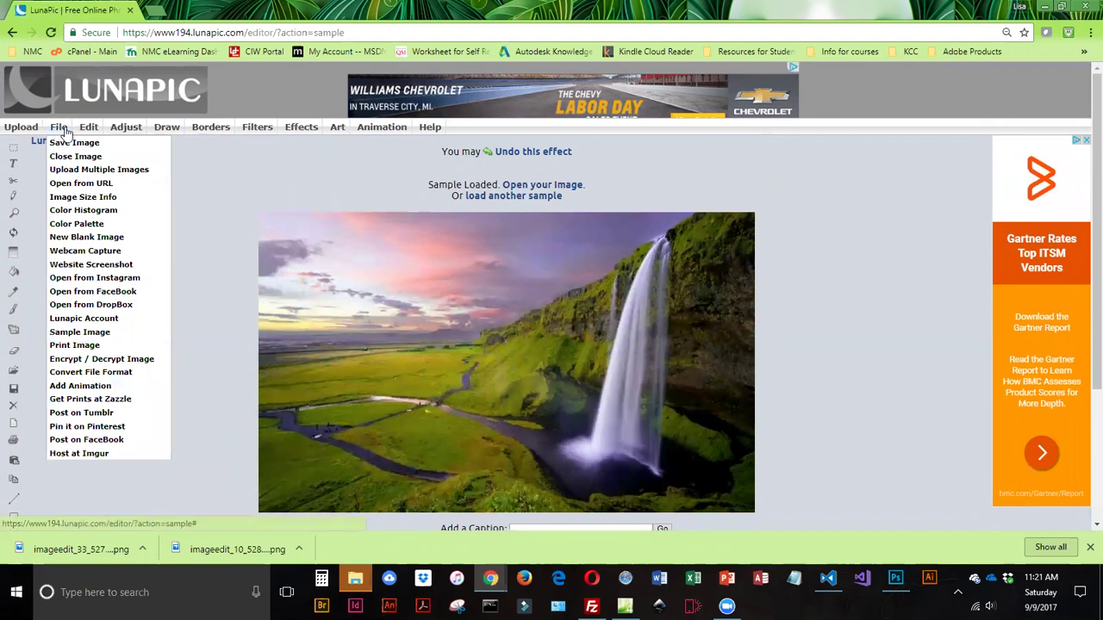
left_click(75, 198)
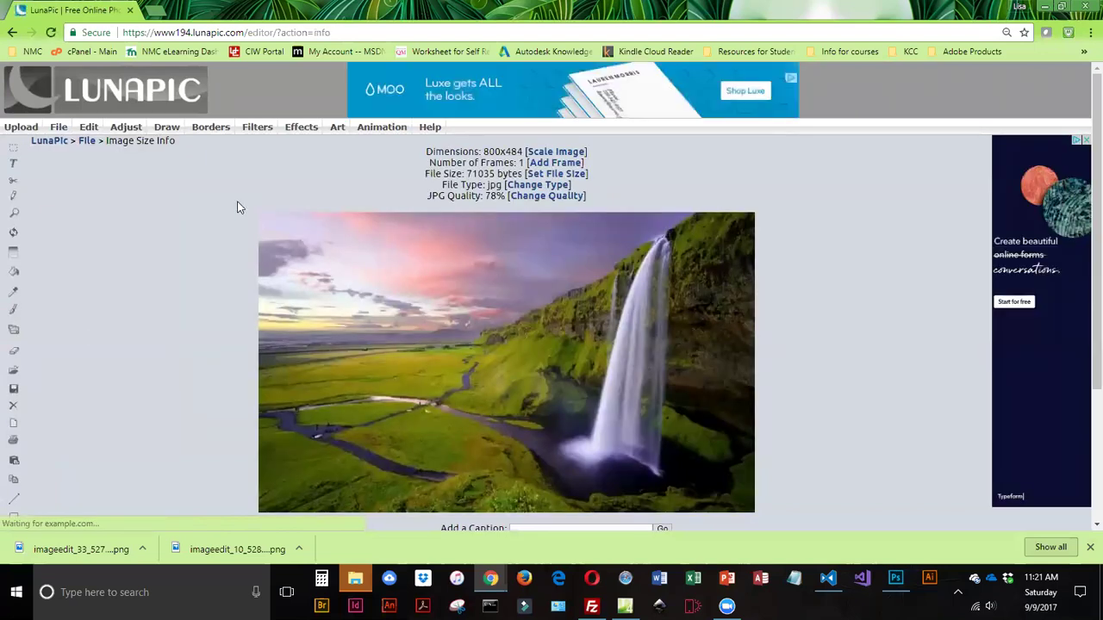
left_click_drag(478, 152, 522, 149)
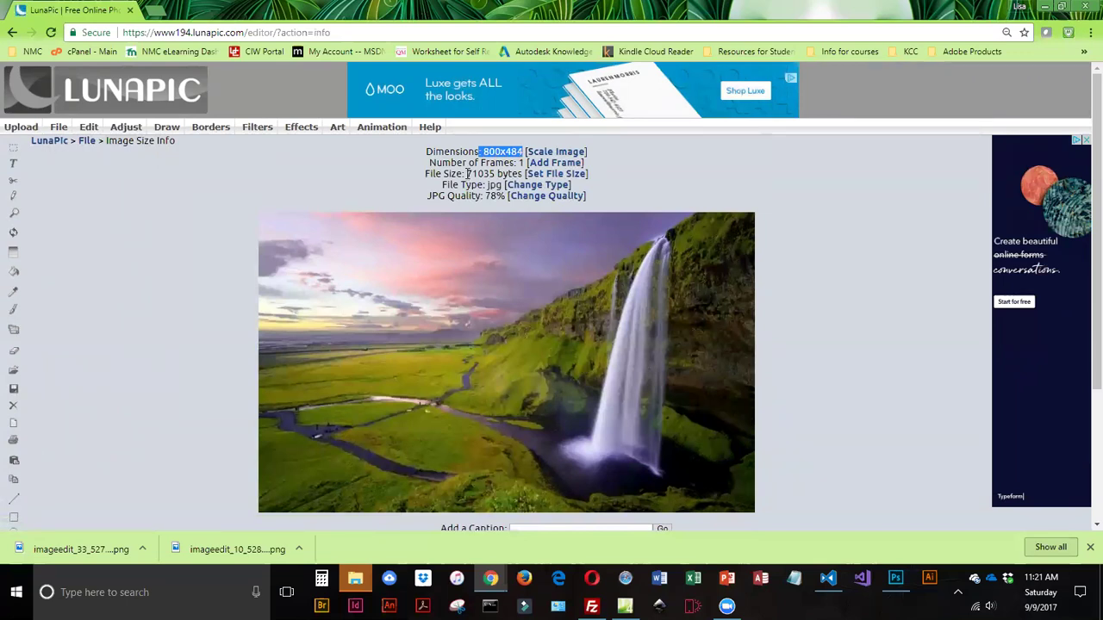
left_click_drag(466, 173, 495, 174)
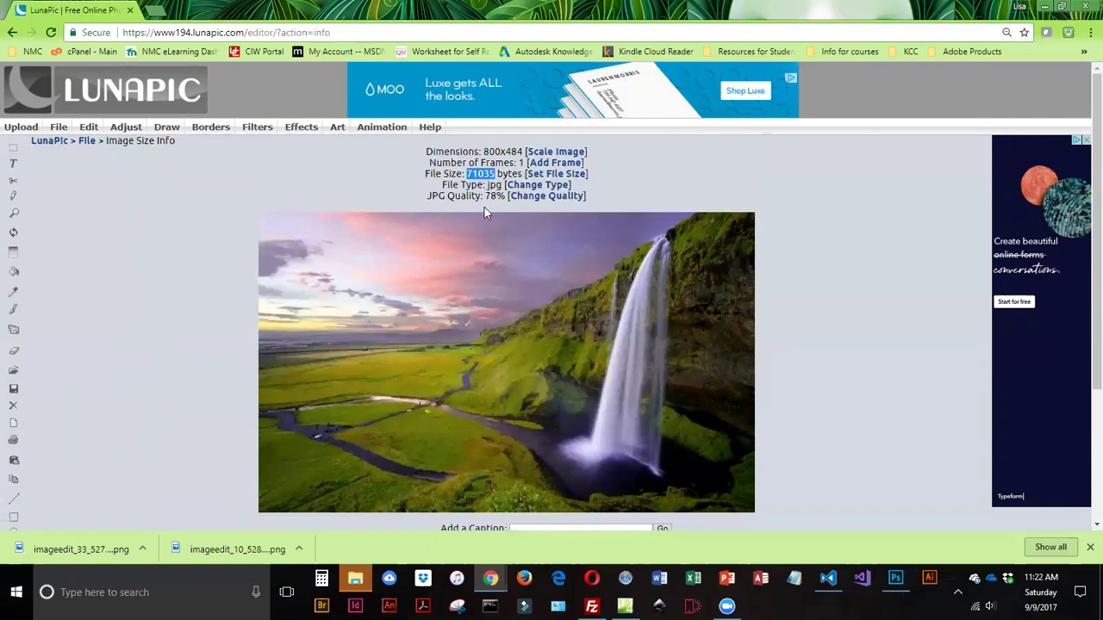
left_click(487, 197)
double_click(486, 196)
Change the JPG quality from 78 to 100, growing the file to 187 kb
left_click(560, 196)
double_click(483, 156)
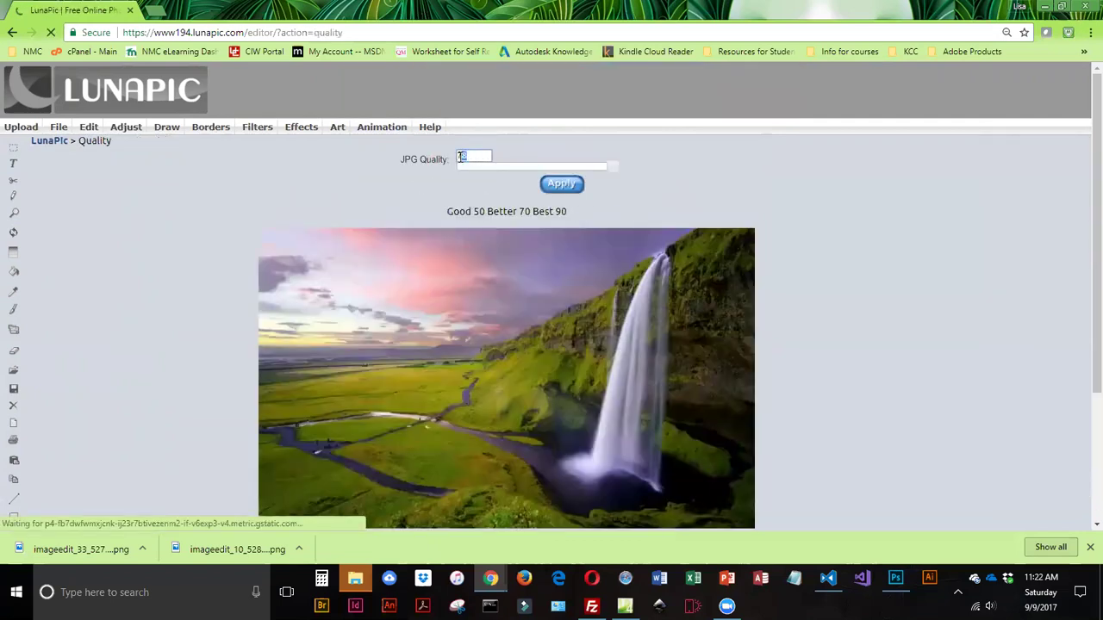
type("100")
left_click(476, 169)
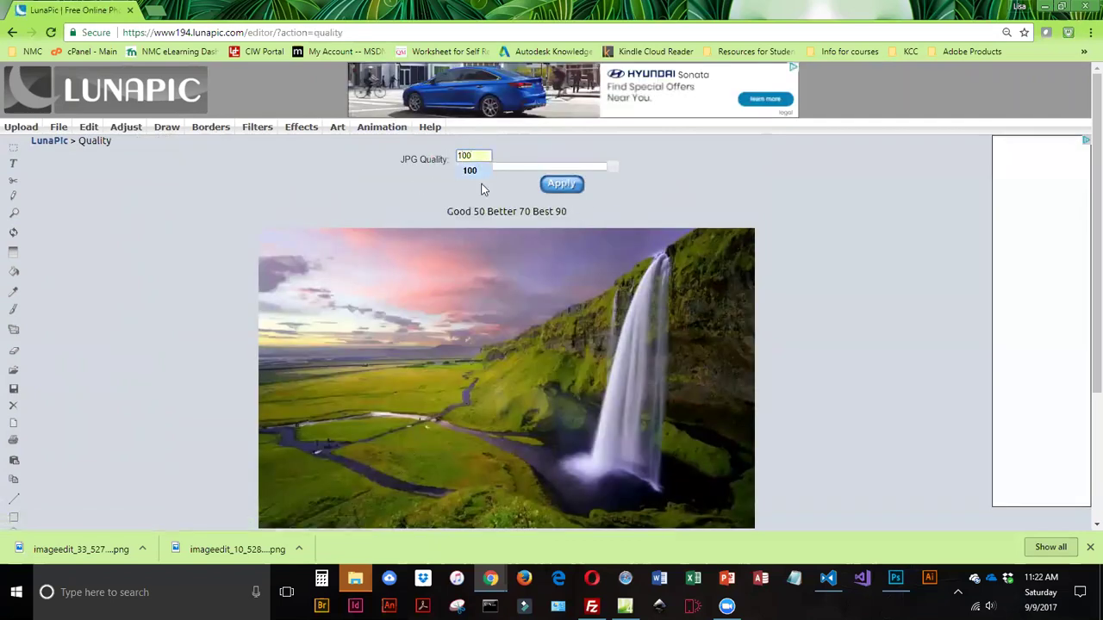
left_click(561, 184)
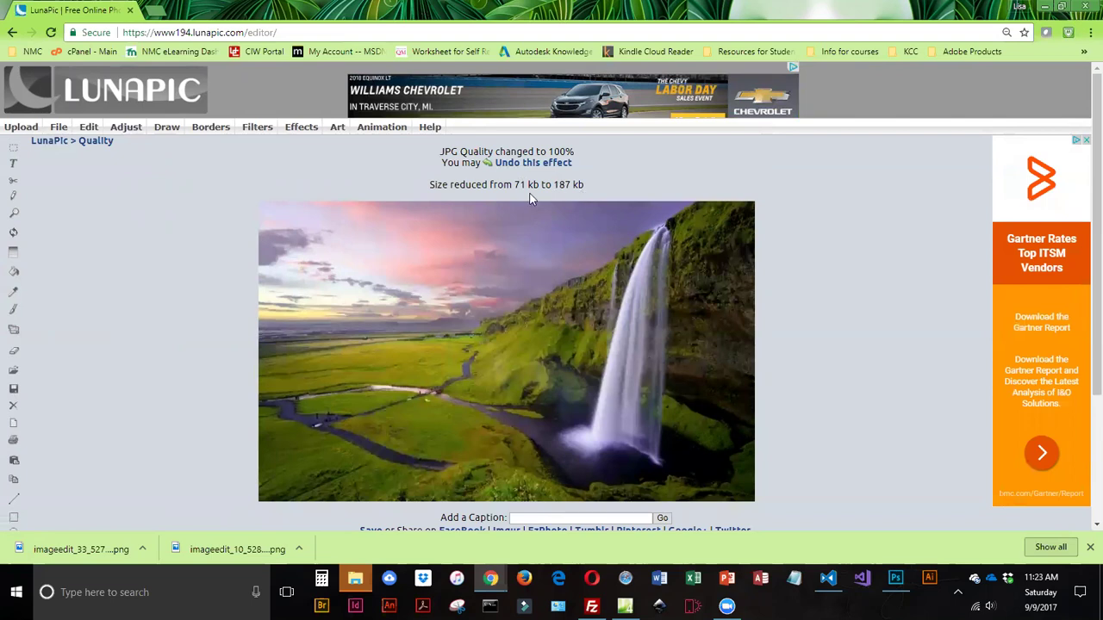
Recheck Image Size Info, now 800x484, 187160 bytes at 100% JPG quality
mouse_move(57, 128)
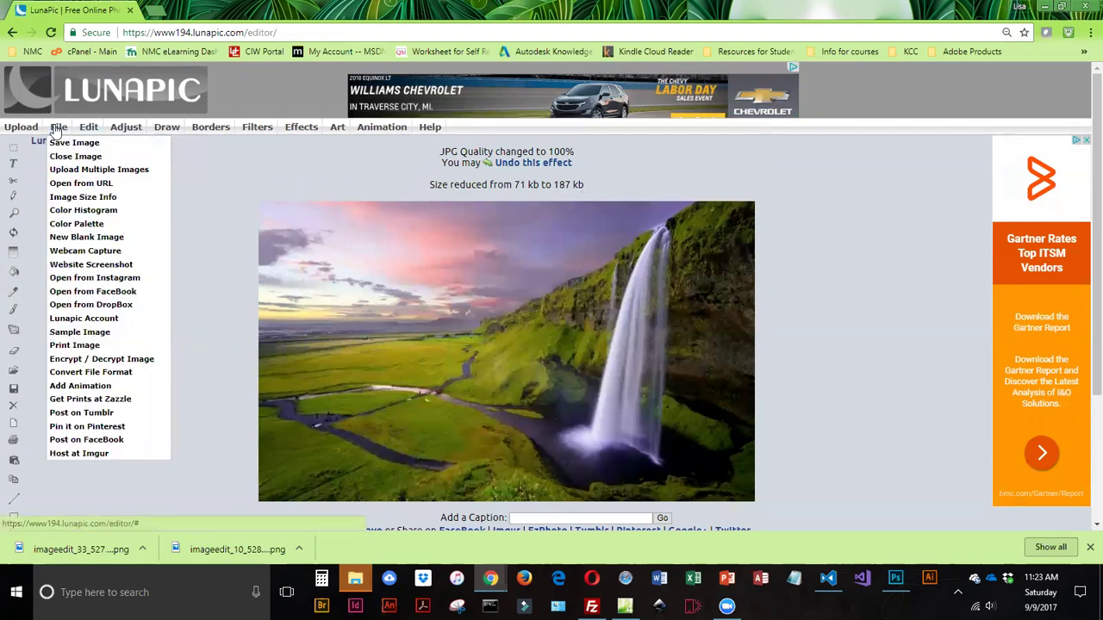
left_click(69, 197)
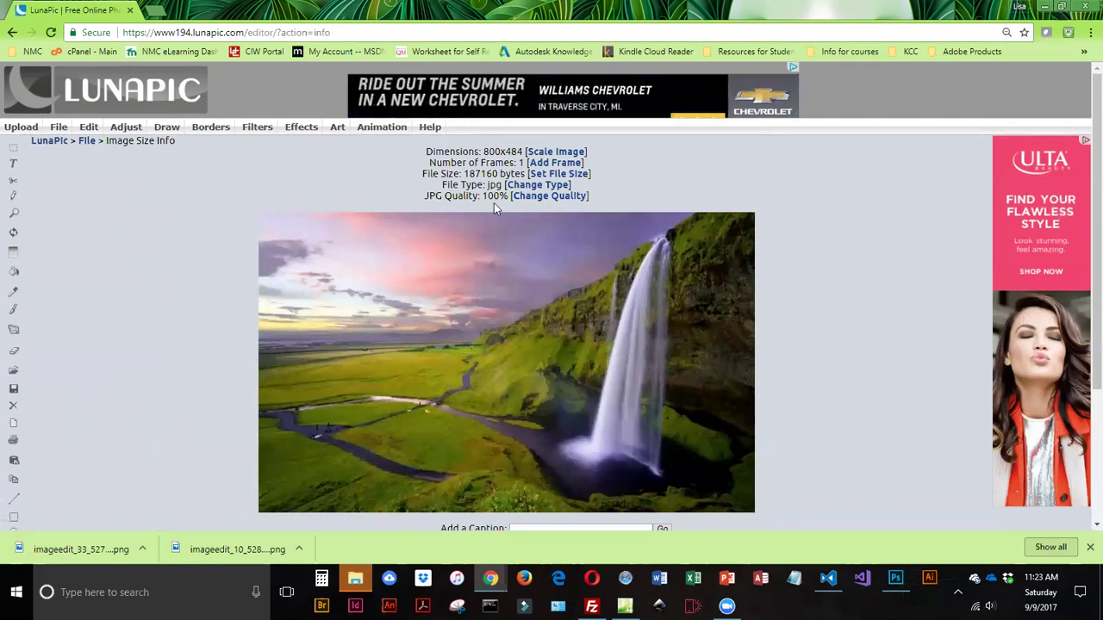
Replace the 187.16 KB size with a 50kb target on the Set File Size page
left_click(558, 177)
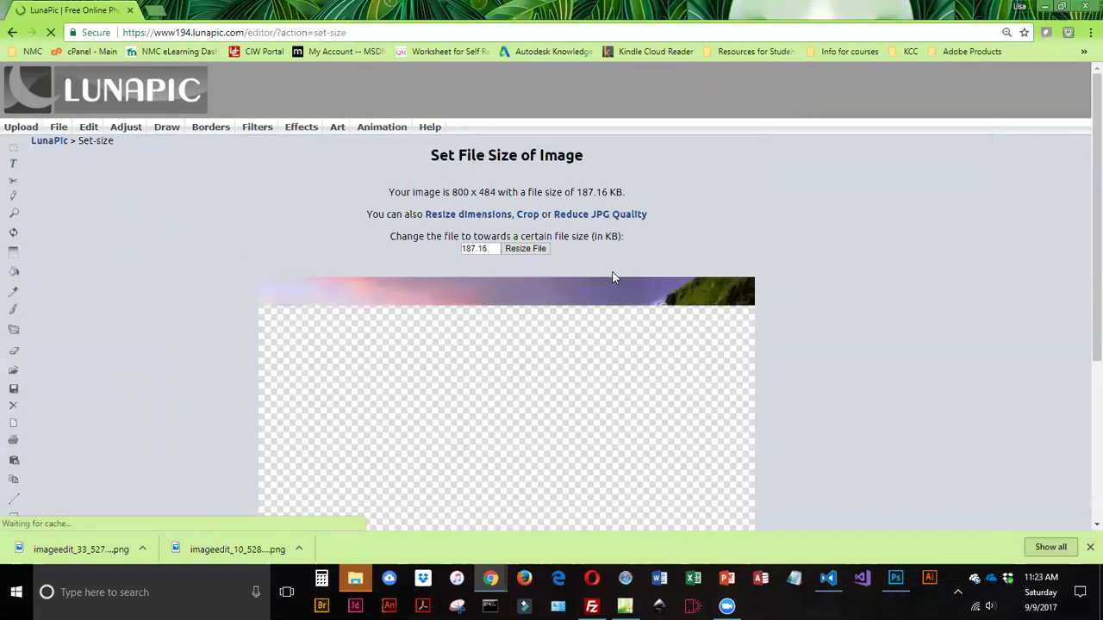
double_click(489, 248)
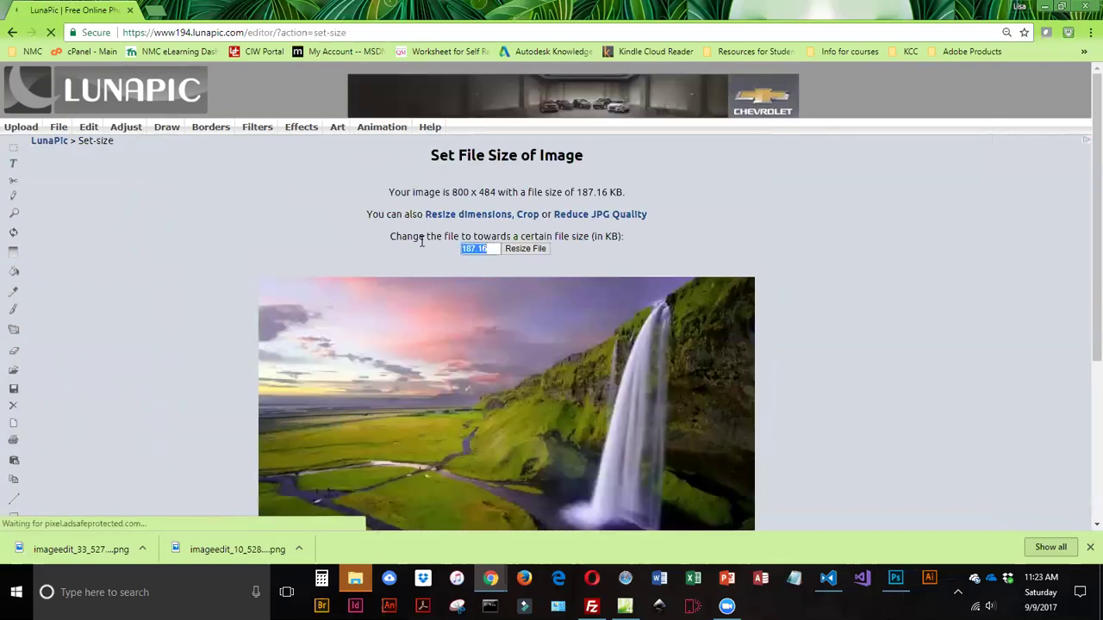
type("50kb")
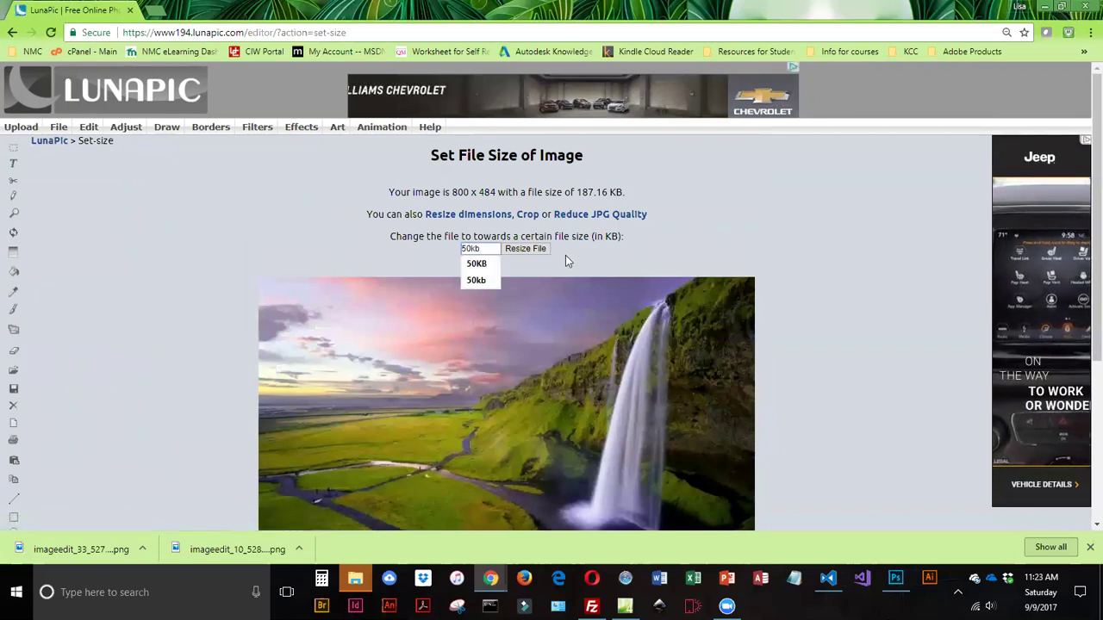
key("Escape")
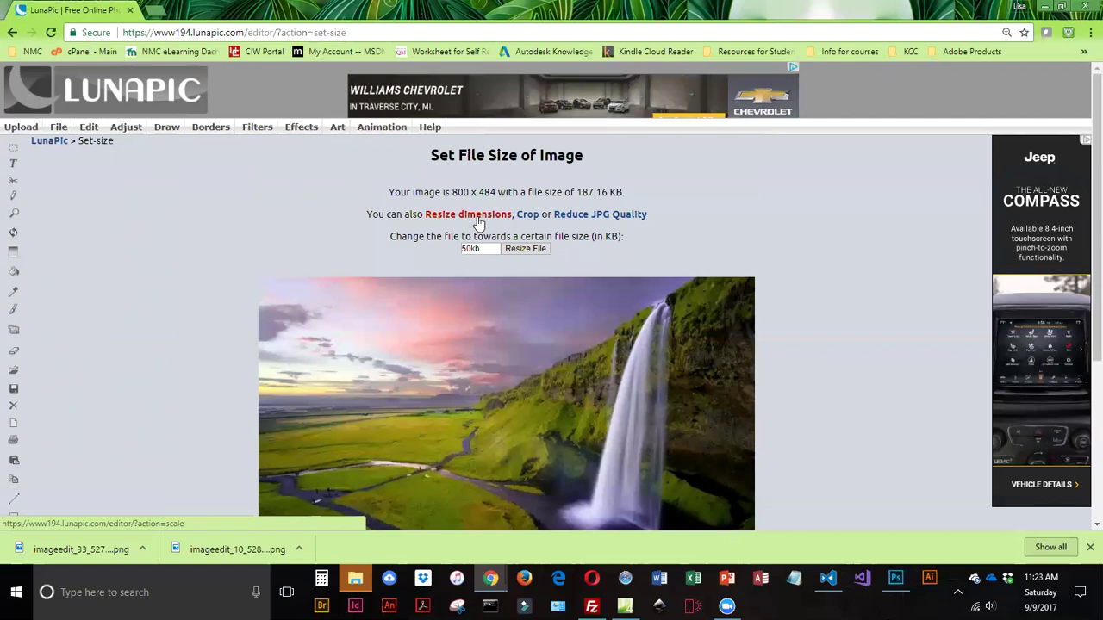
Resize the file toward 50 kb and highlight the resulting 89.011 KB at 409×248
left_click(532, 249)
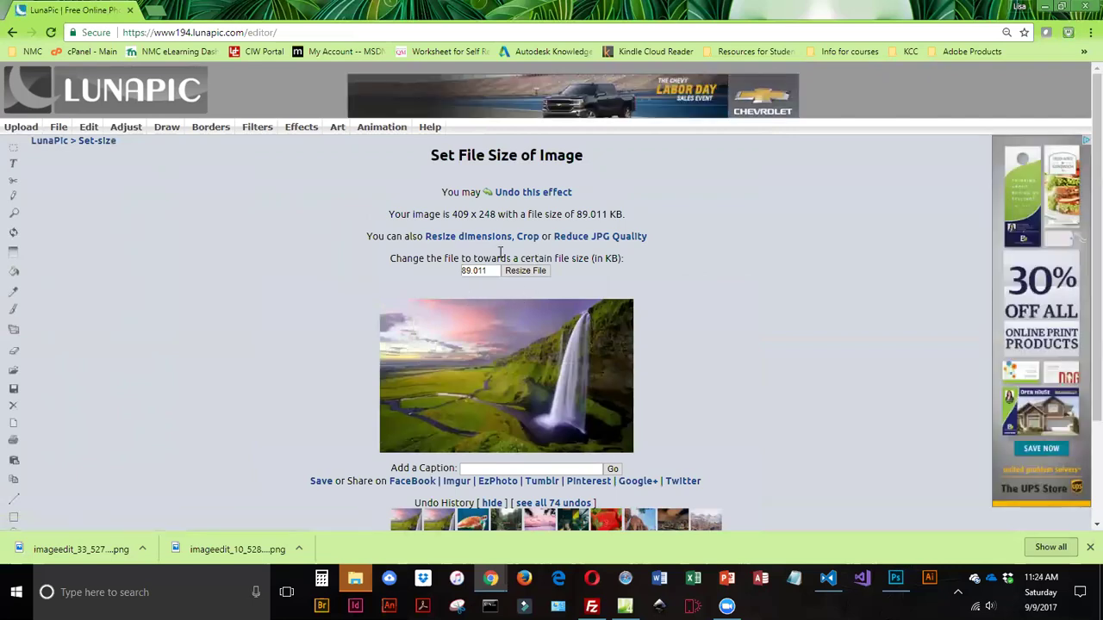
left_click_drag(575, 214, 608, 214)
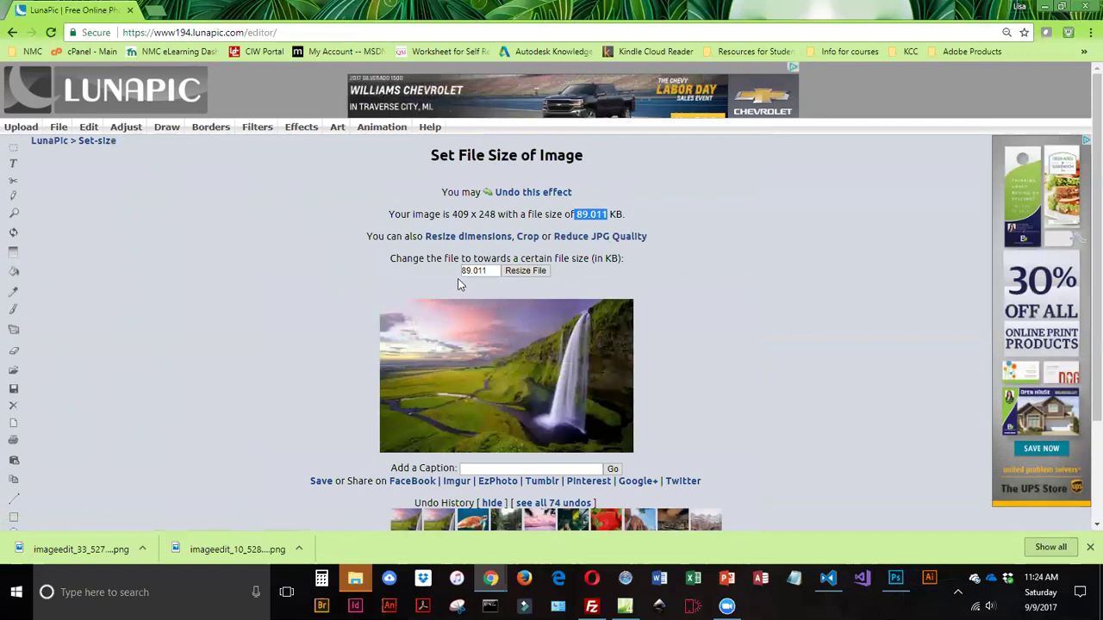
Set the width to 400 so the height becomes 242, and scale the image
left_click(480, 239)
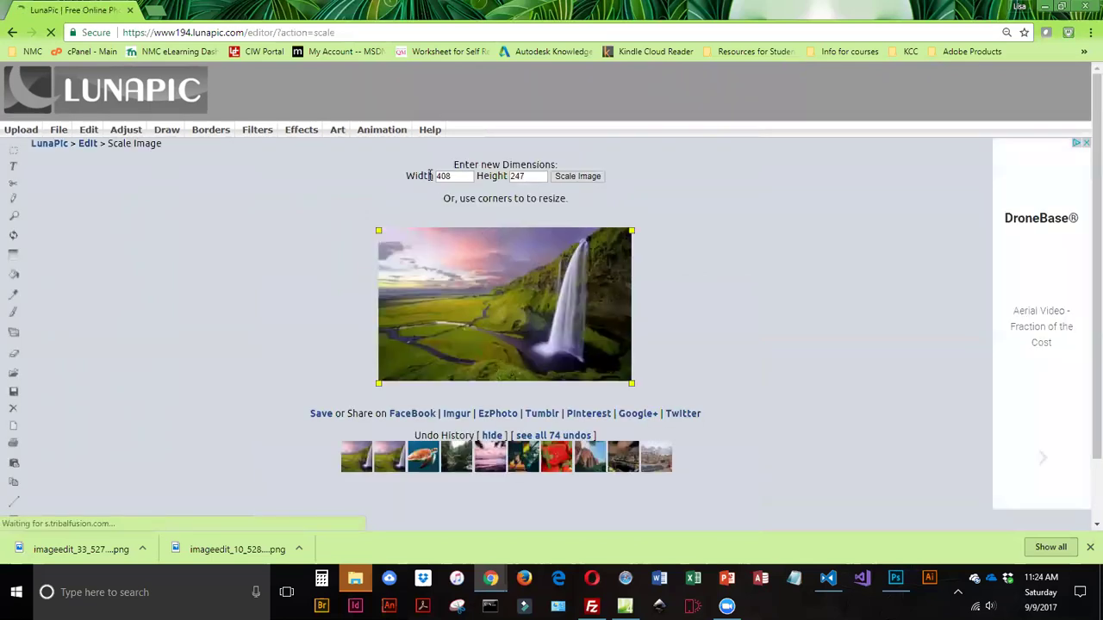
left_click(452, 175)
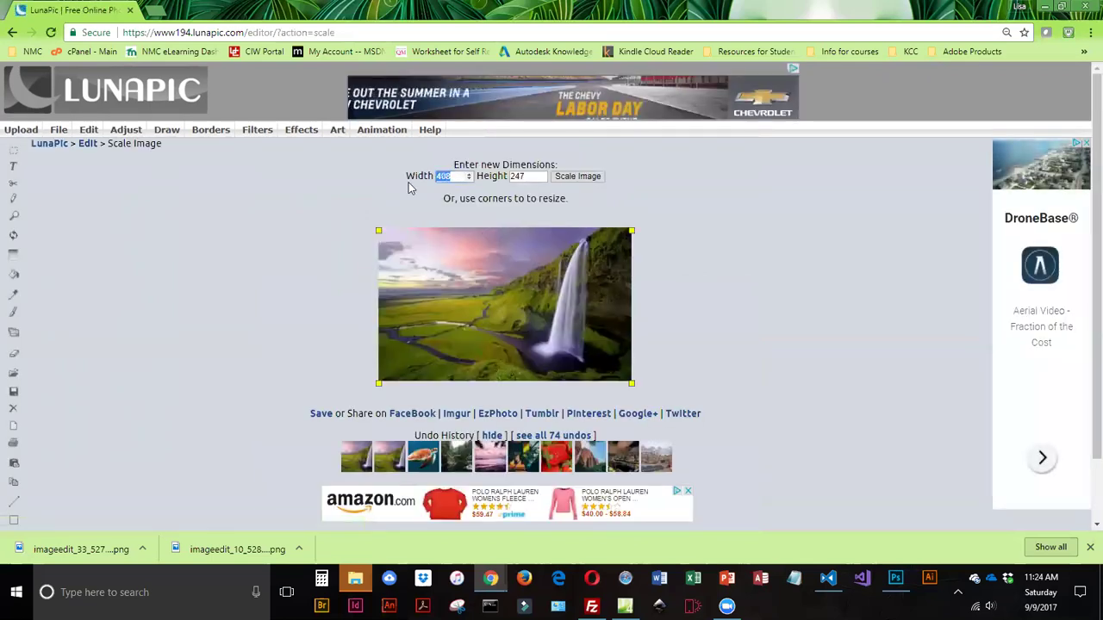
key("BackSpace")
key("BackSpace")
type("00")
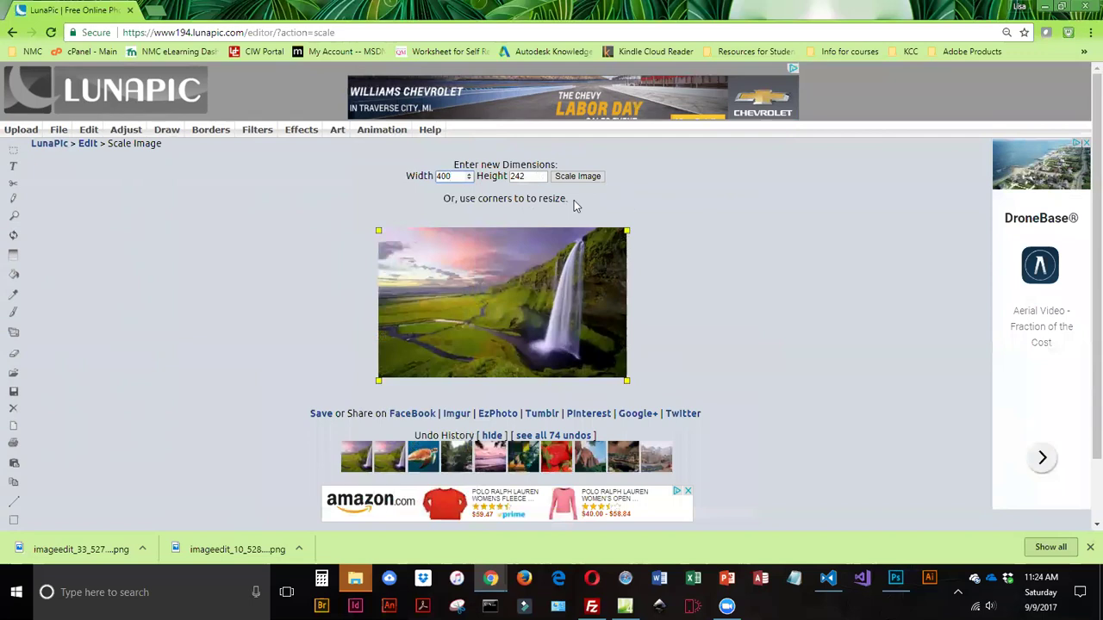
left_click(591, 181)
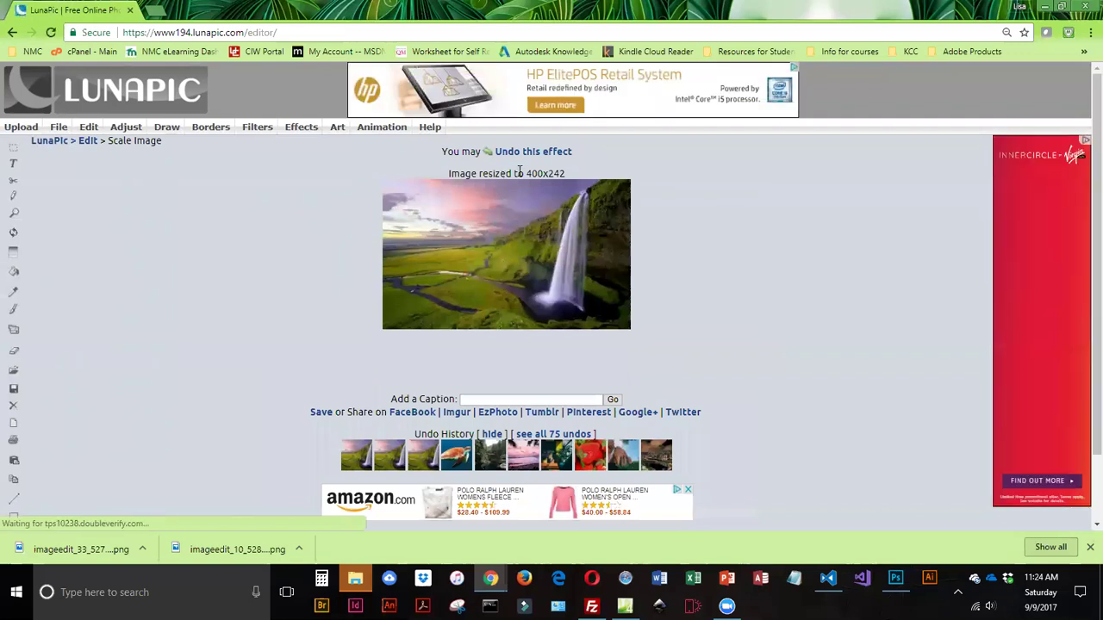
Show Image Size Info and highlight the 400x242 image's 83400-byte file size
left_click(59, 127)
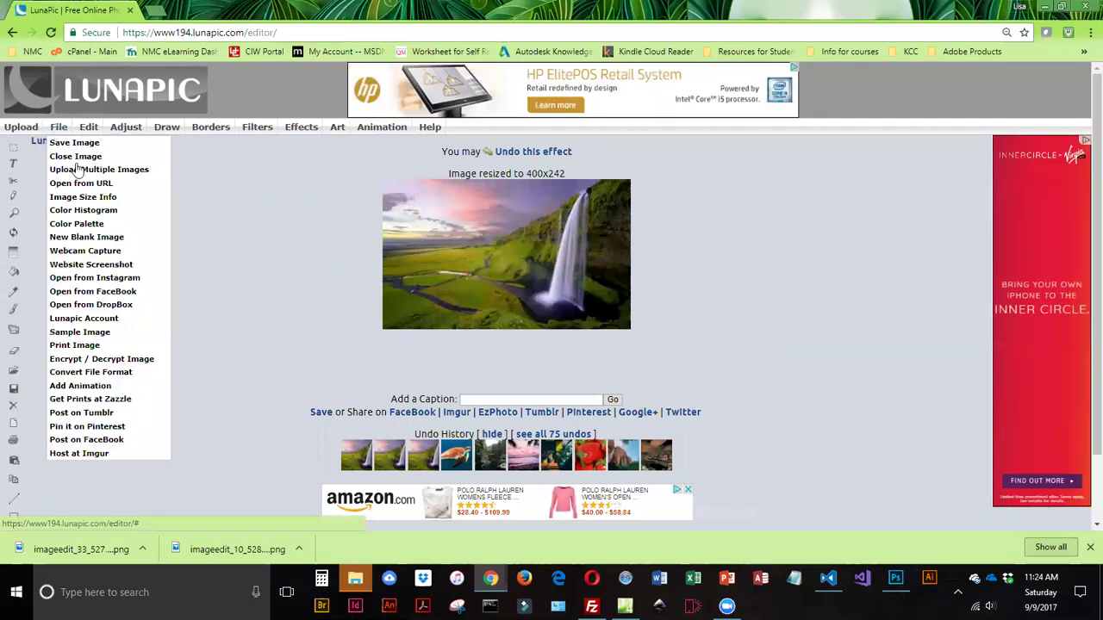
left_click(96, 198)
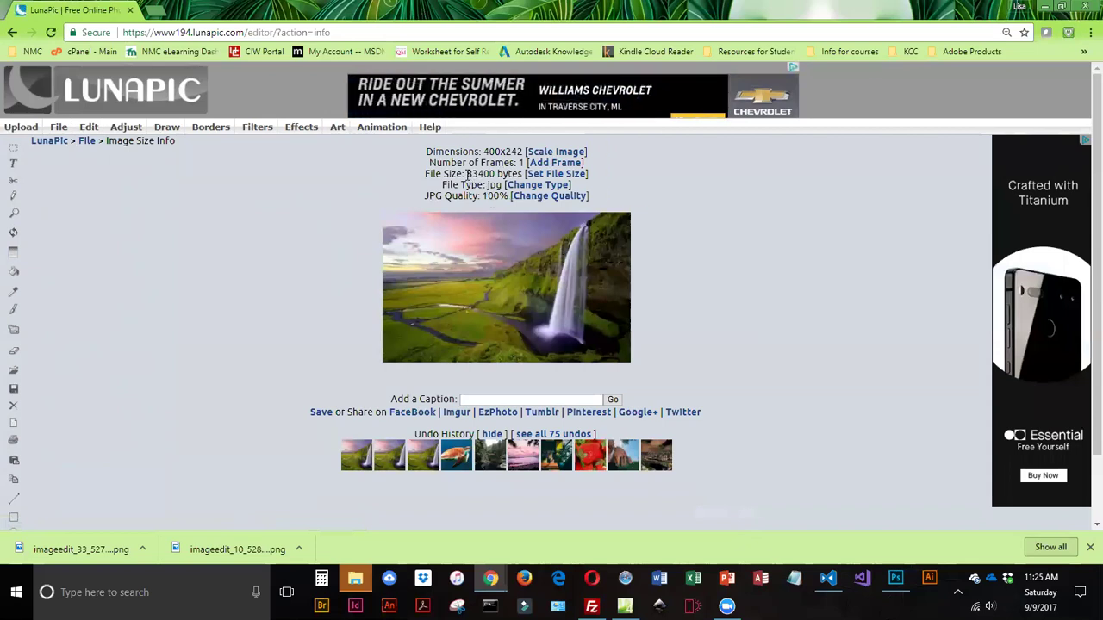
left_click_drag(466, 174, 498, 174)
Try 99% JPG quality, then undo that change
left_click(550, 199)
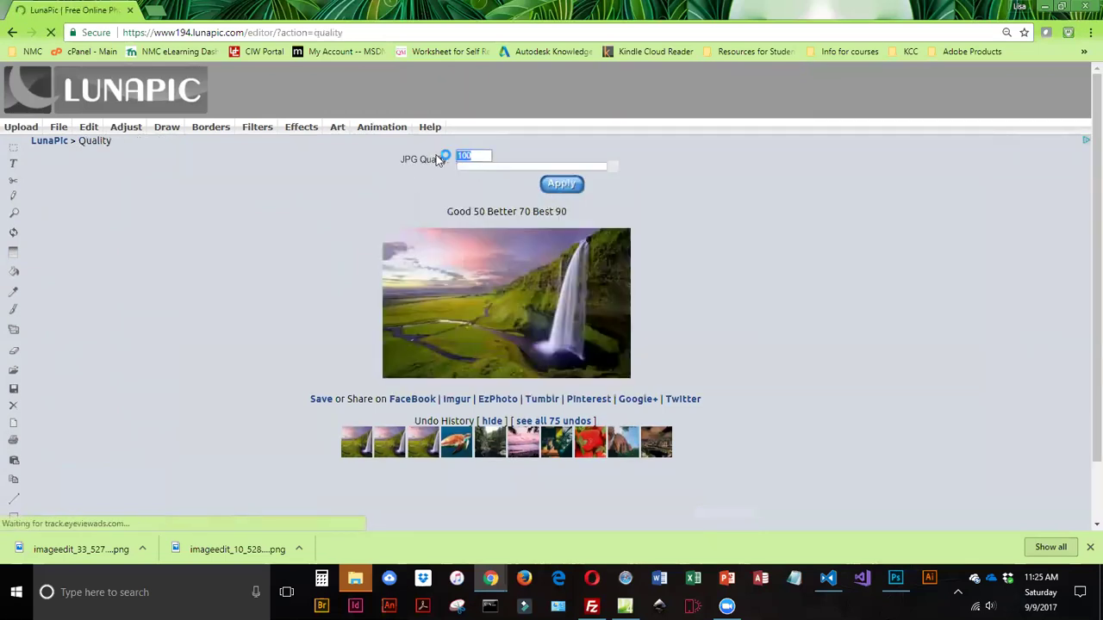
type("99")
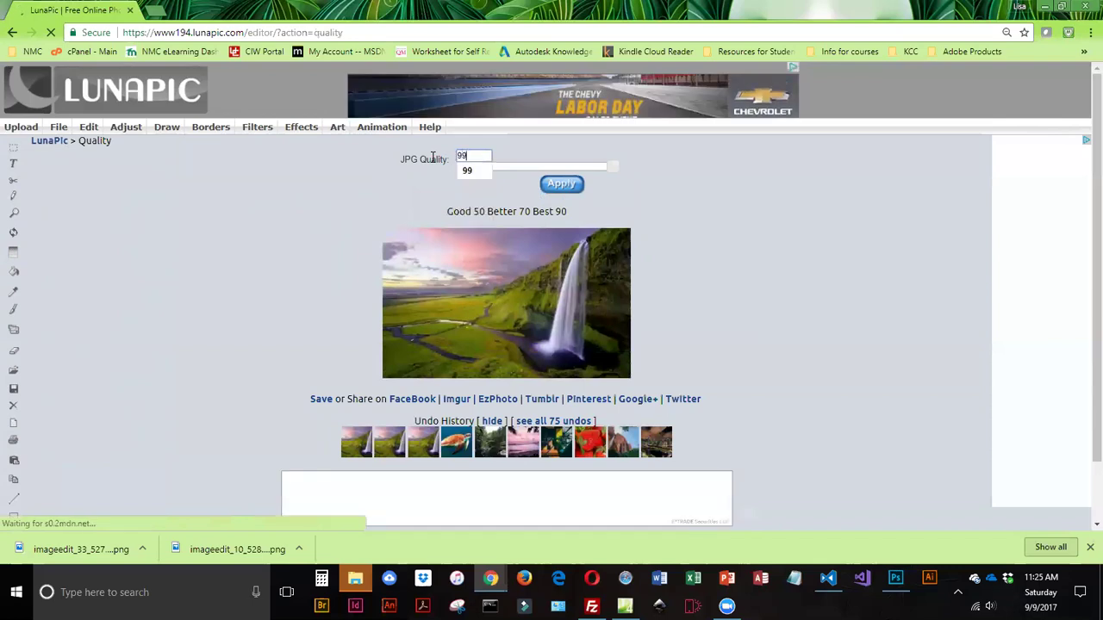
left_click(572, 184)
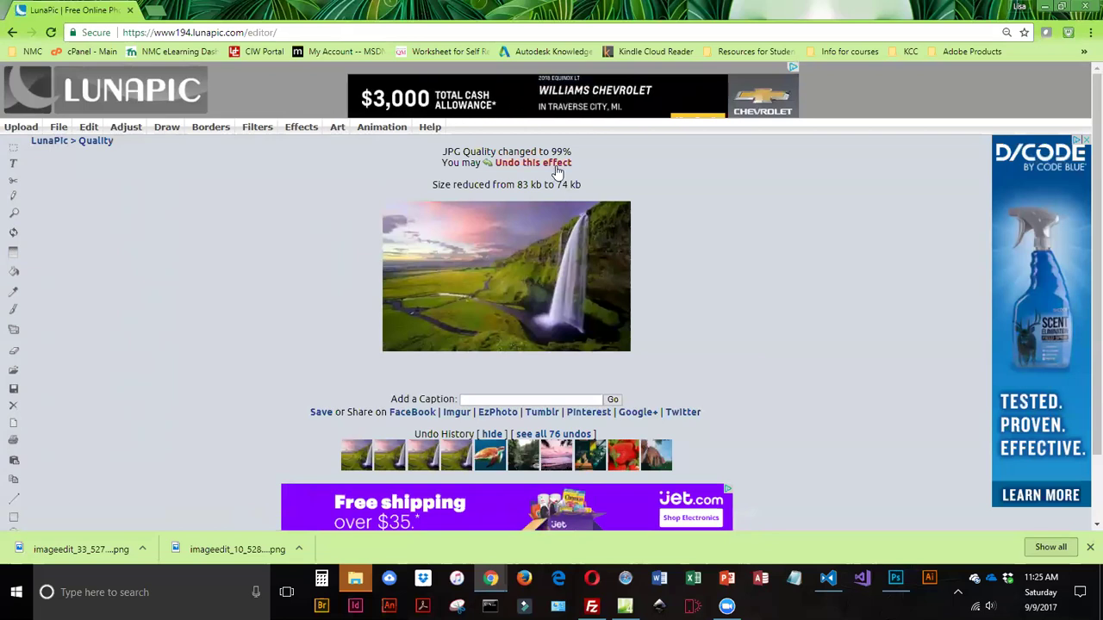
left_click(538, 163)
Reopen Change Quality via Image Size Info and apply 98%, cutting the size to 62 kb
mouse_move(128, 136)
mouse_move(58, 131)
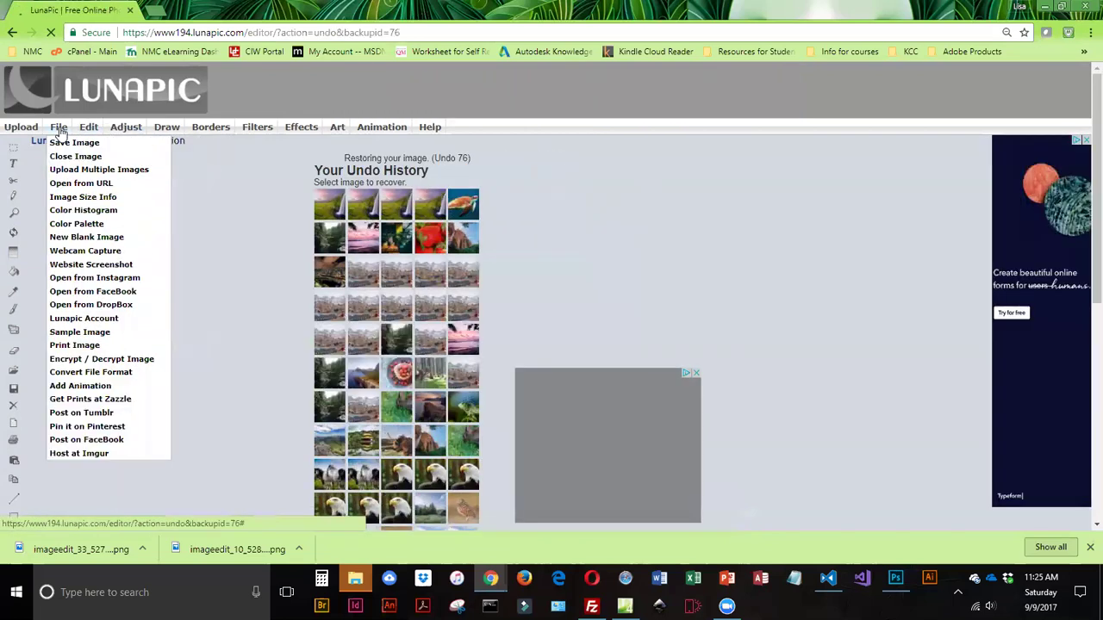
left_click(73, 197)
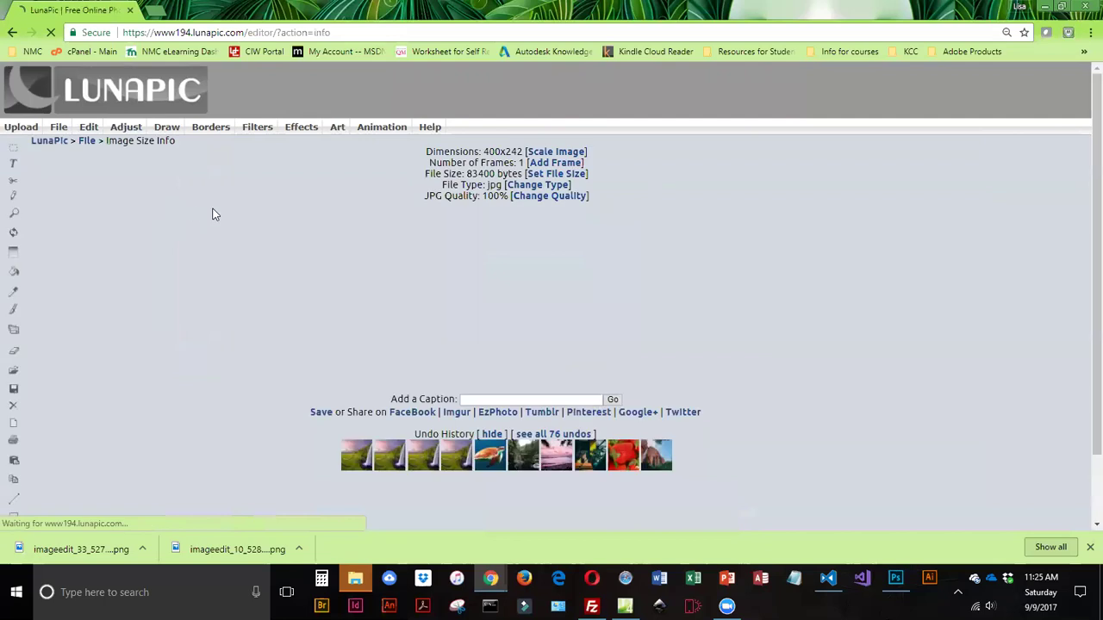
left_click(544, 194)
left_click_drag(485, 155, 413, 157)
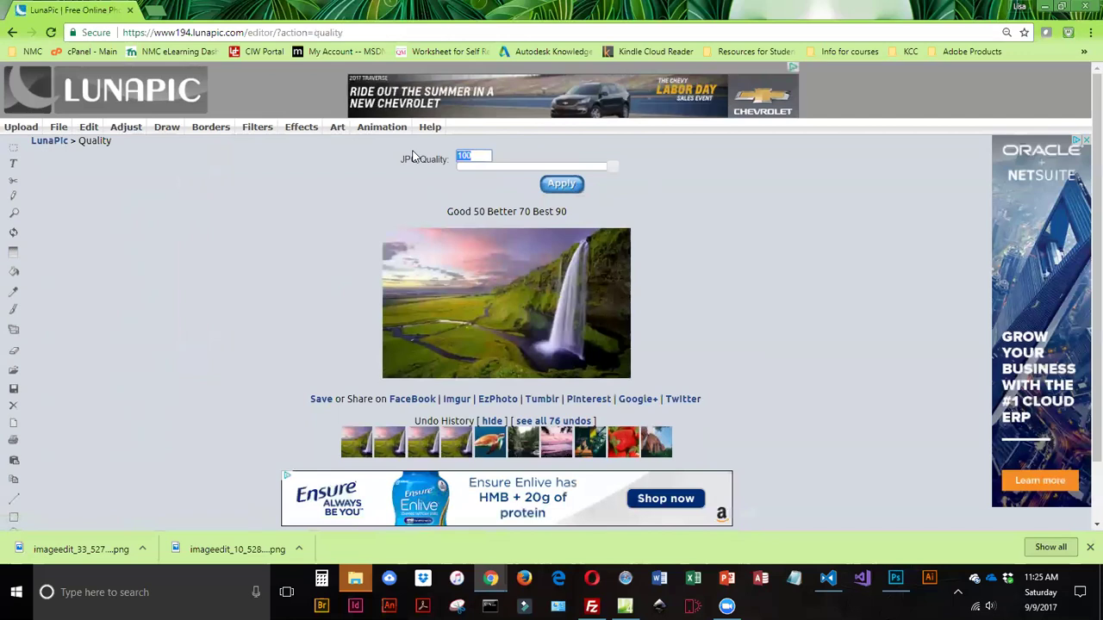
type("98")
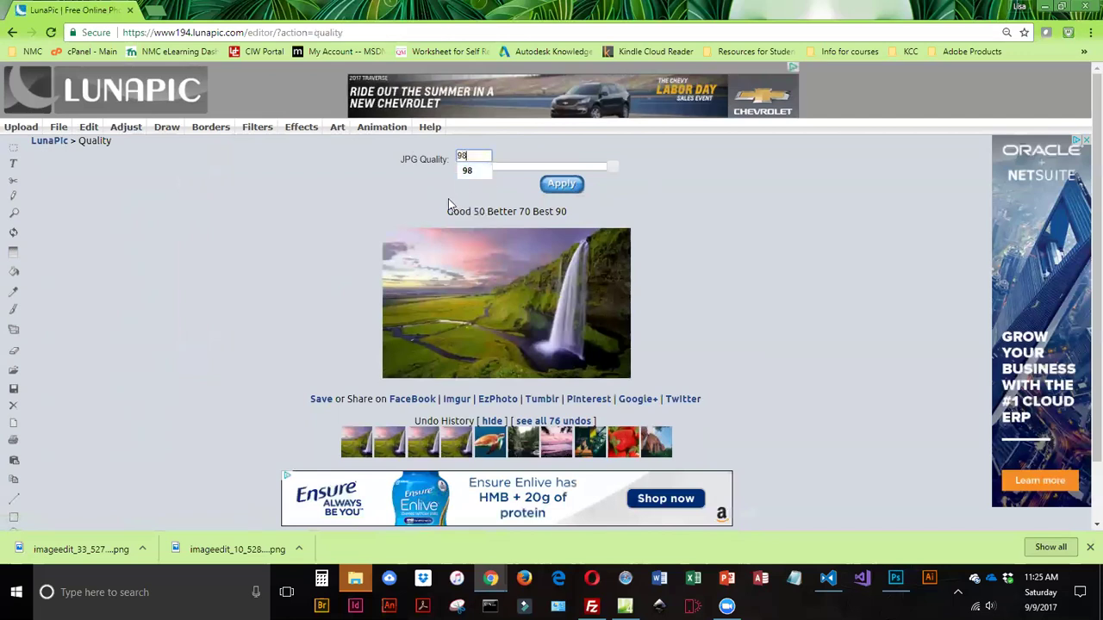
left_click(581, 184)
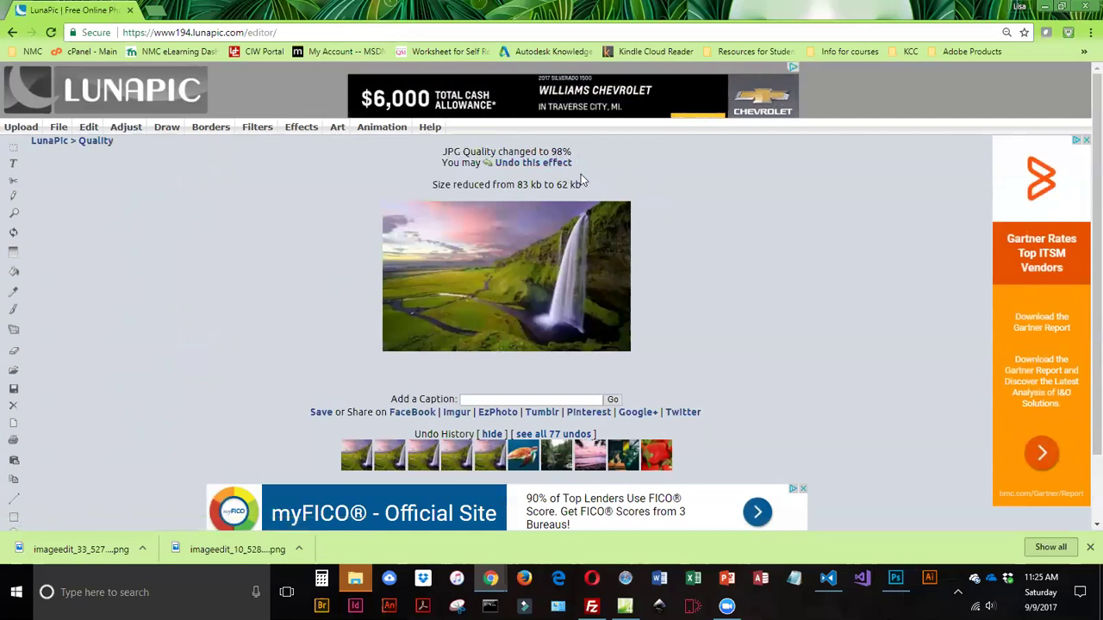
double_click(563, 184)
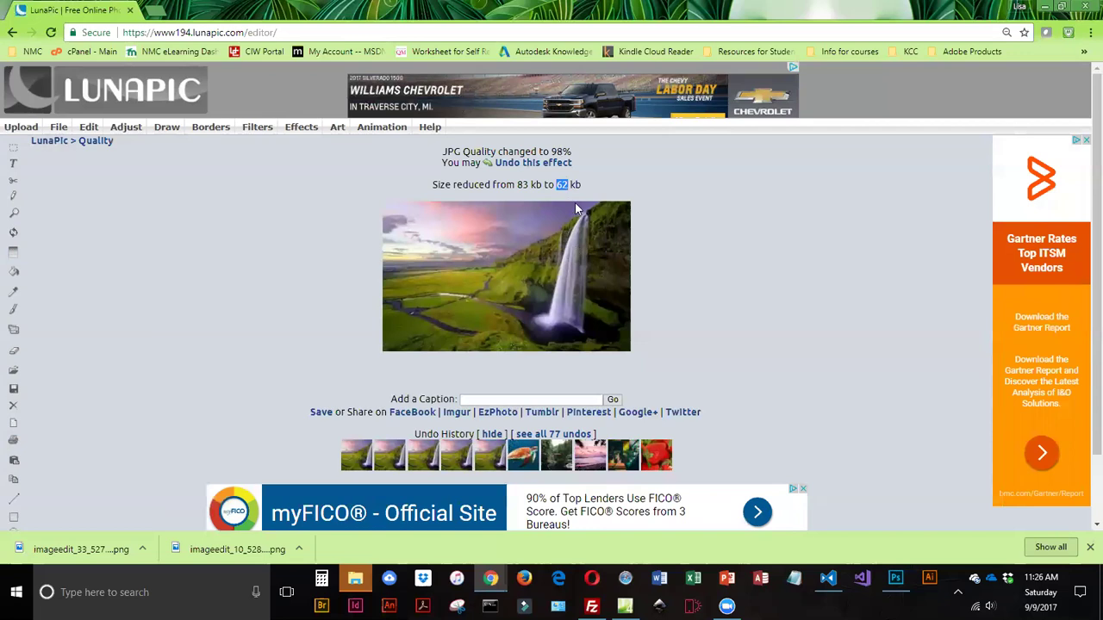
left_click(89, 127)
Download the 62217-byte waterfall photo as a JPG from File > Save Image
left_click(58, 128)
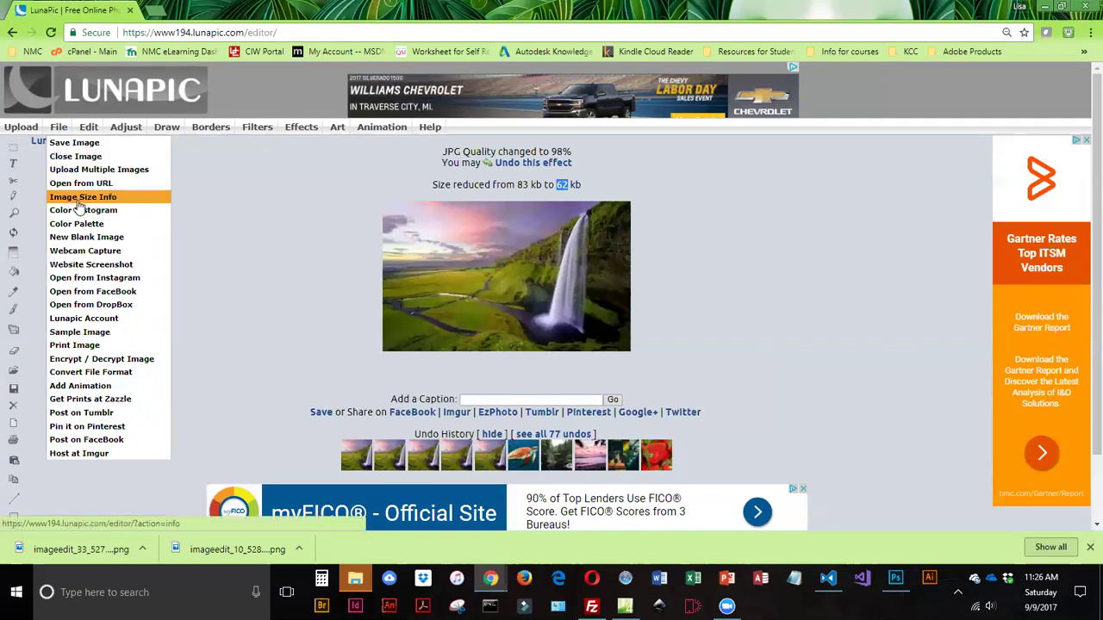
left_click(95, 149)
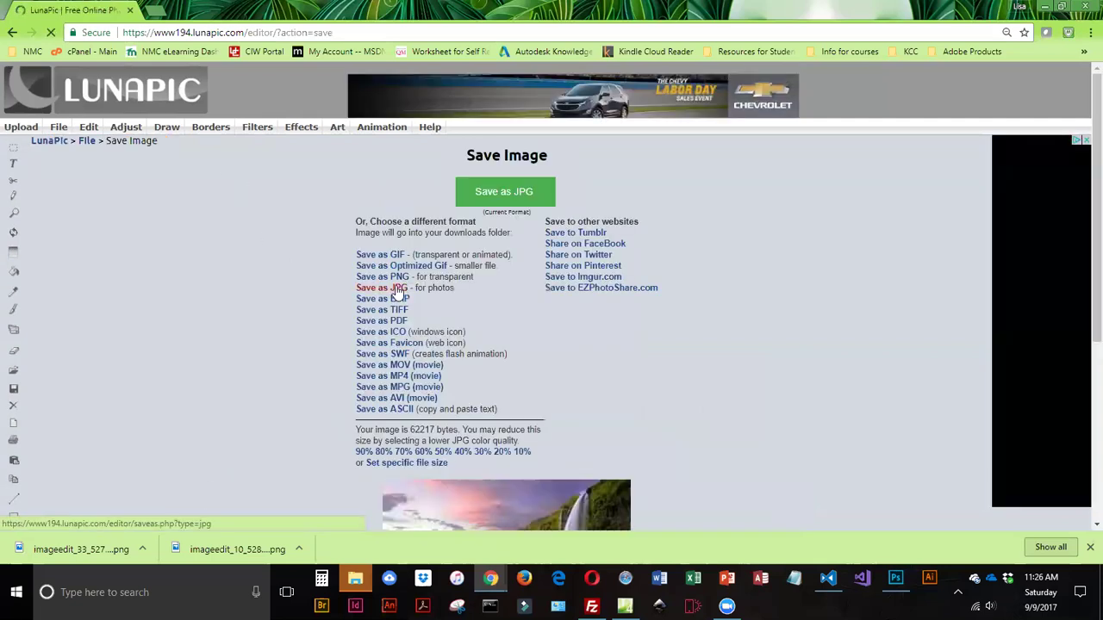
left_click(398, 289)
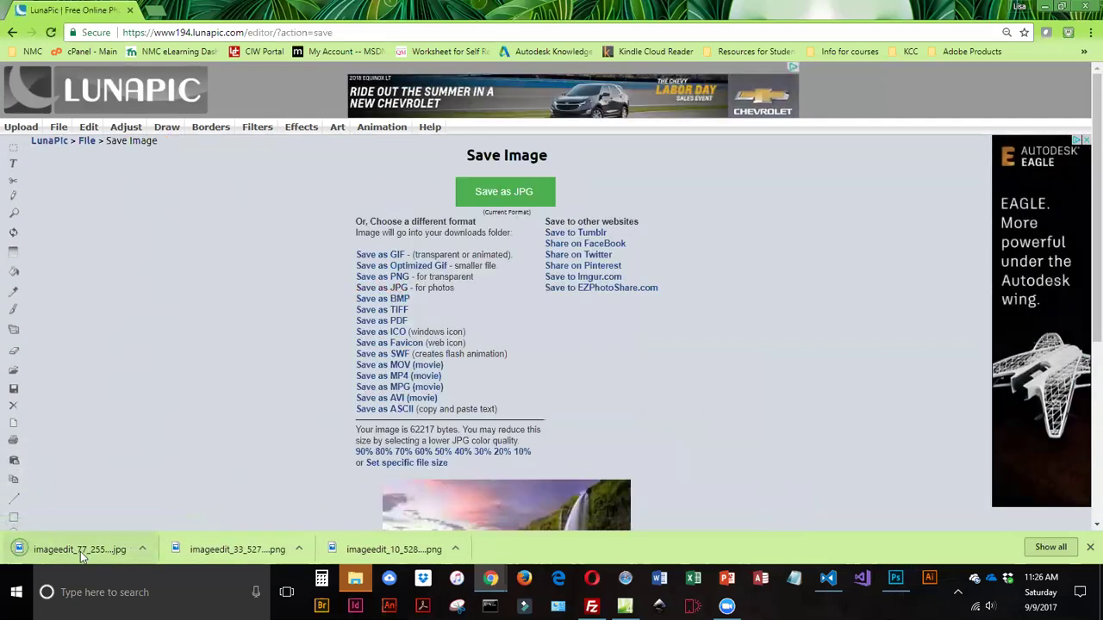